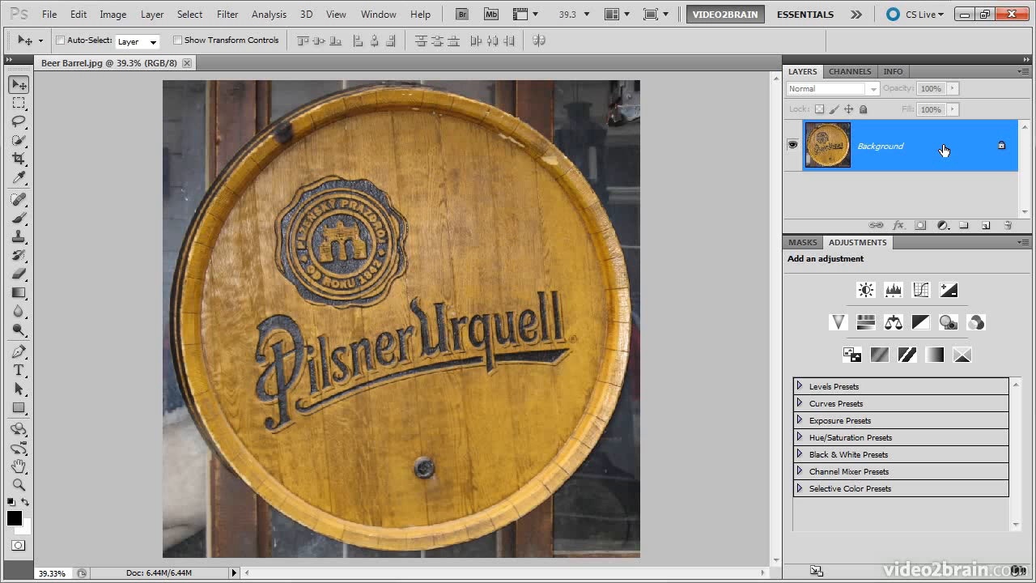
- Switch to the Elliptical Marquee tool and draw an elliptical selection around the barrel's inner face
click(19, 103)
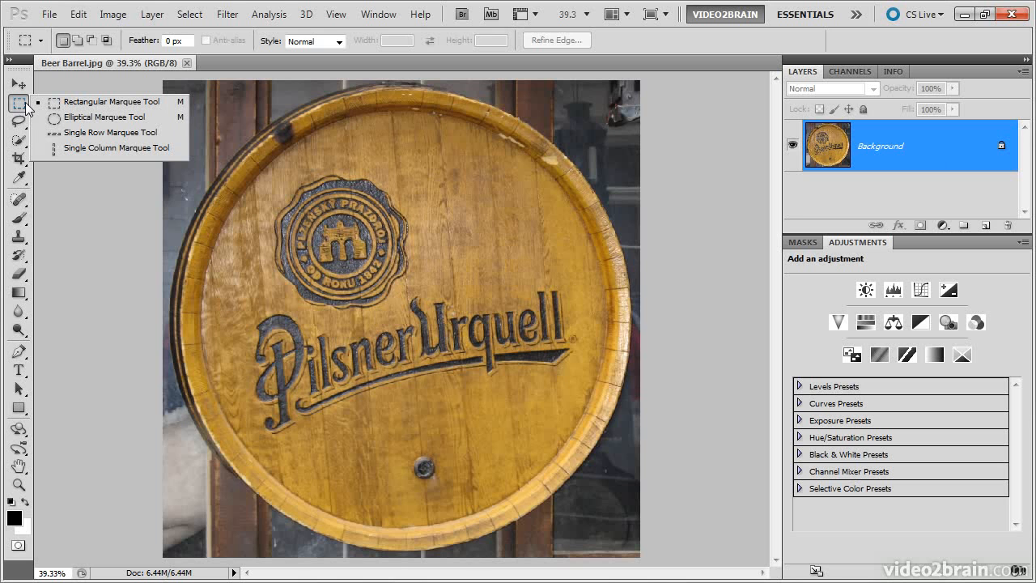
click(157, 119)
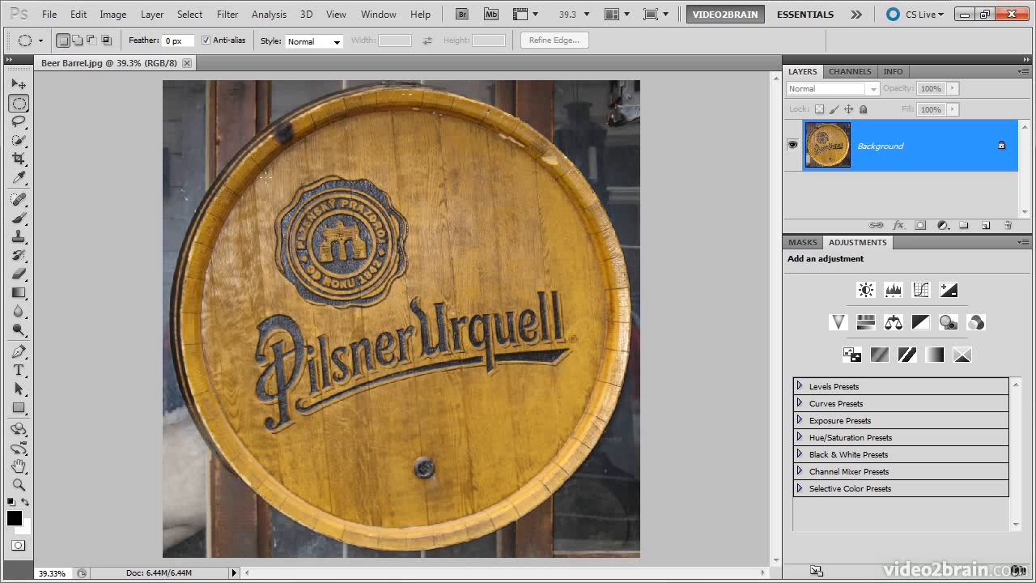
drag(297, 212, 631, 495)
drag(631, 495, 631, 495)
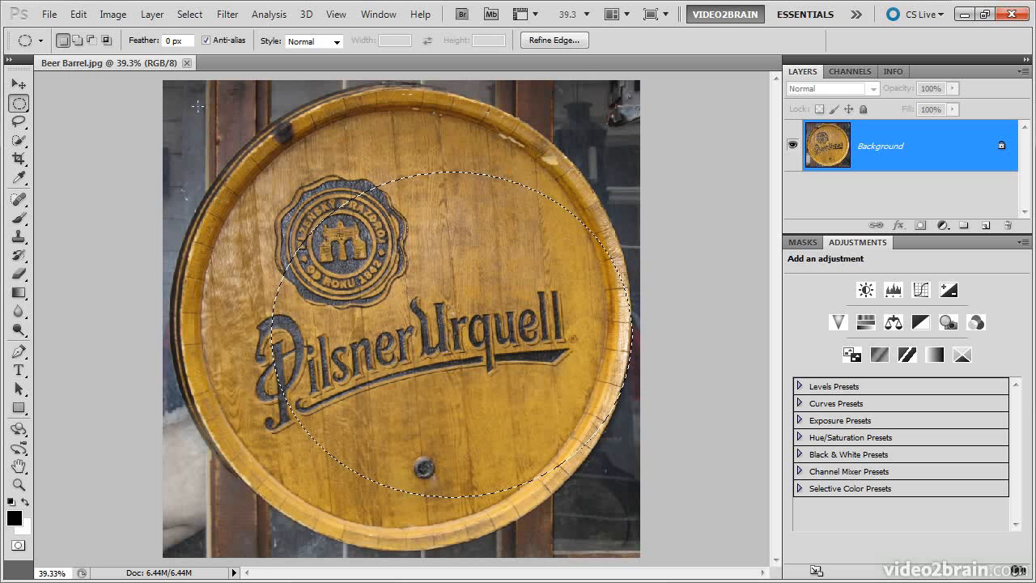
drag(197, 105, 550, 418)
drag(603, 476, 604, 526)
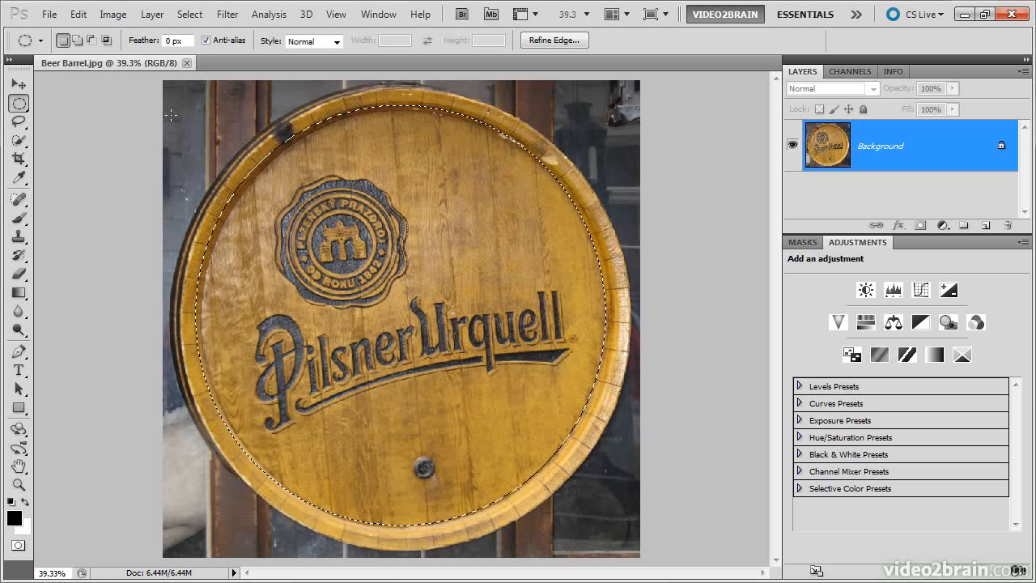
- Select a circle beside the round seal and add a second circle over the lower-left lettering to the selection
drag(187, 111, 235, 169)
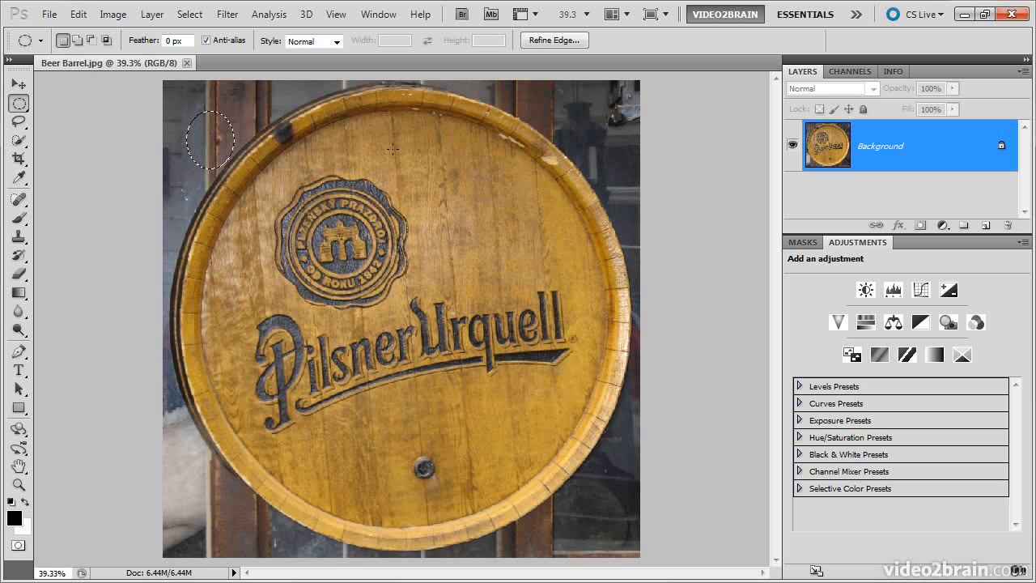
mouse_move(373, 137)
mouse_down()
mouse_move(442, 179)
mouse_move(491, 243)
mouse_up()
key(shift)
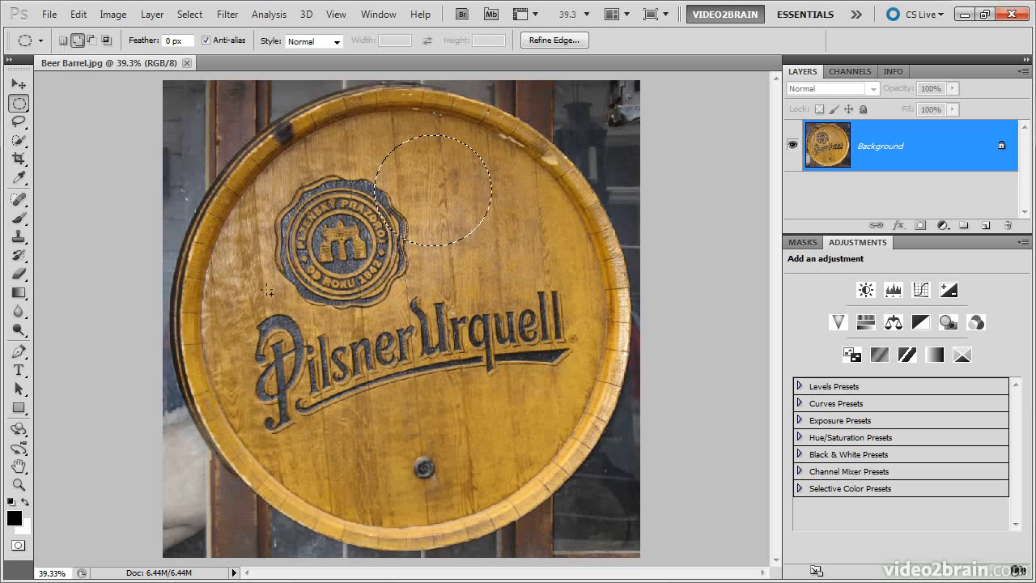
drag(268, 289, 422, 459)
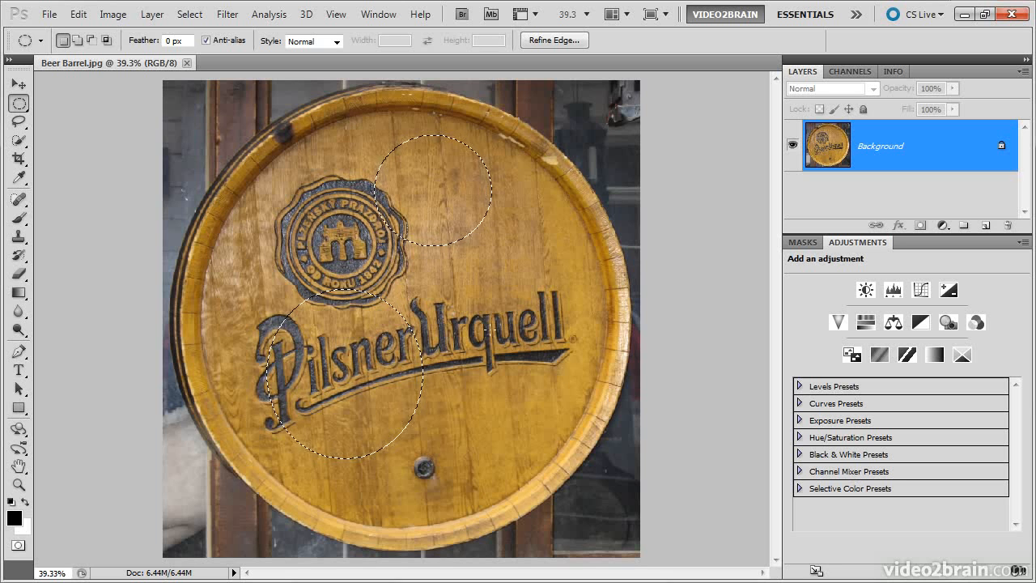
- Subtract an overlapping circle from the lower circular selection, and intersect the selection with another circle around the remaining crescent
key(alt)
drag(443, 355, 345, 459)
key(shift+alt)
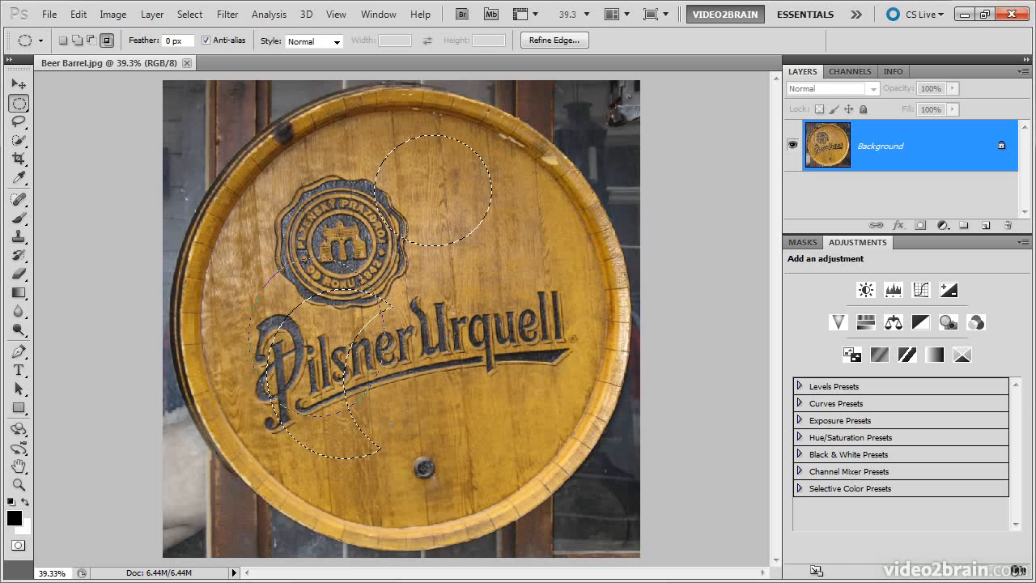
drag(420, 474, 421, 492)
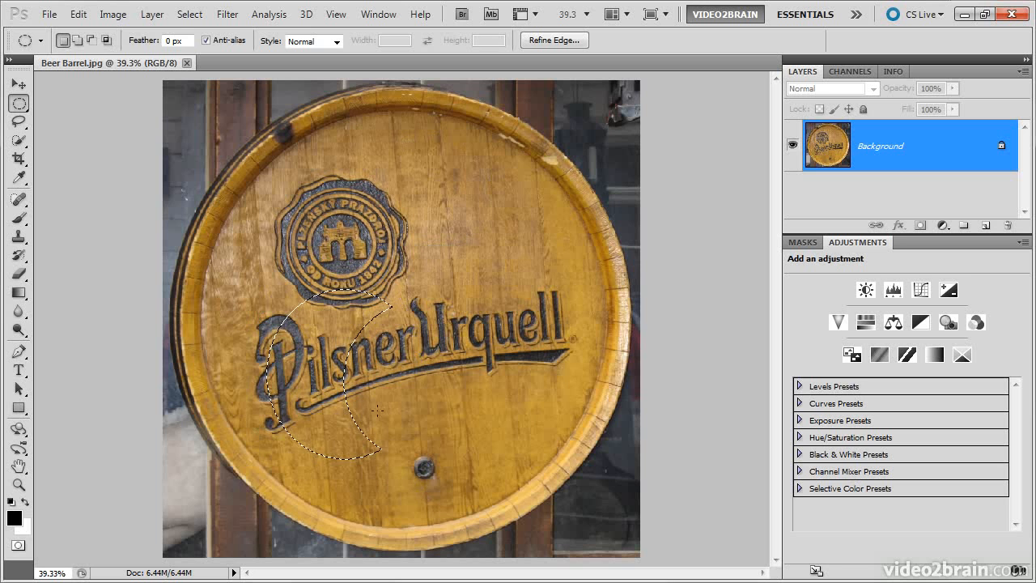
- With the Normal style, draw a tall narrow elliptical selection down the barrel and replace it with a small circle at the seal's lower-left edge
double_click(171, 40)
click(331, 44)
click(343, 60)
drag(340, 141, 392, 298)
drag(399, 468, 408, 530)
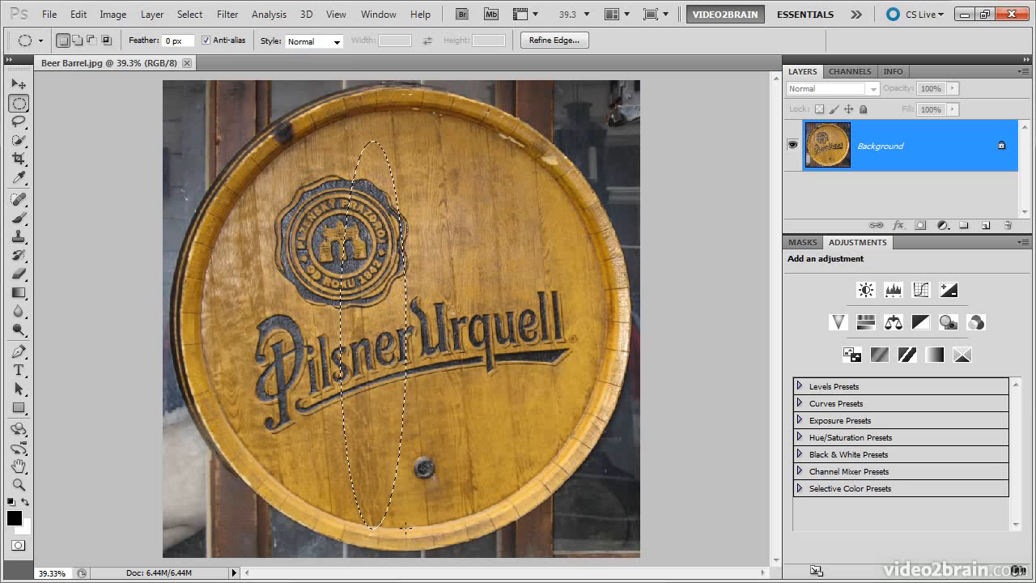
click(297, 301)
drag(252, 237, 319, 300)
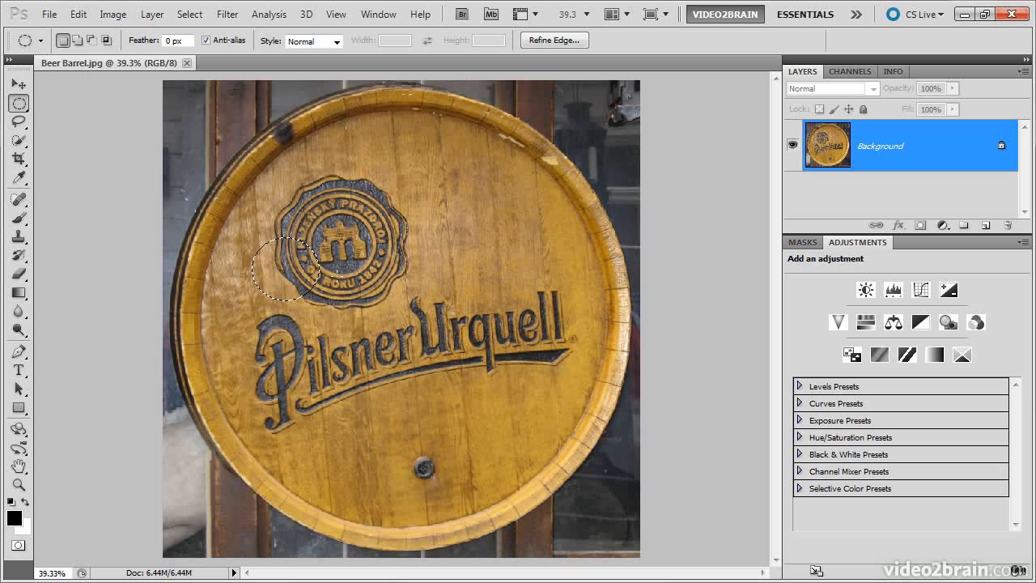
- Set the marquee style to Fixed Ratio with width 1 and height 1, and draw a circular selection overlapping the seal
click(336, 42)
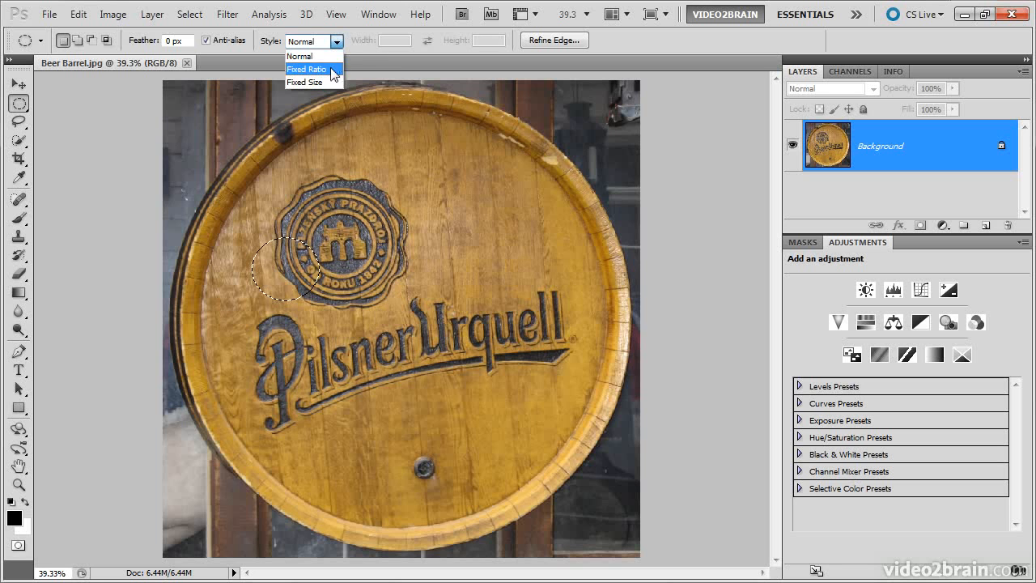
click(332, 70)
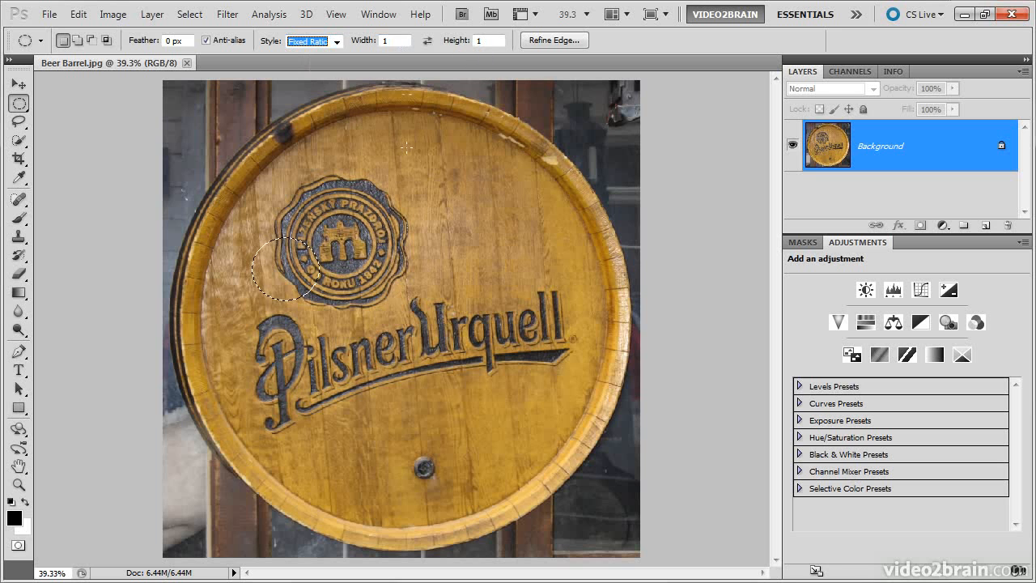
drag(348, 154, 400, 206)
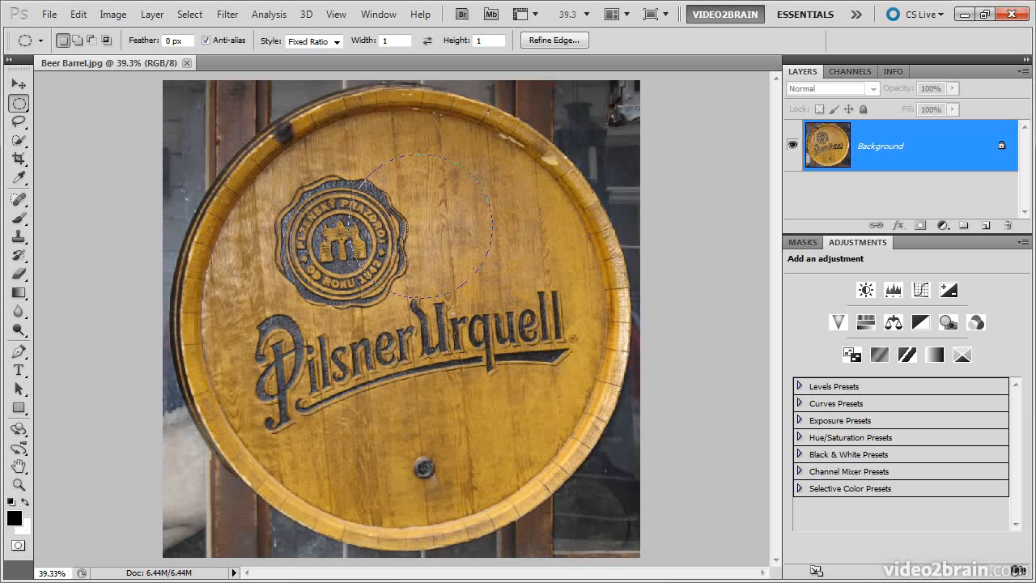
- Set the marquee style to Fixed Size at 64 px by 64 px and place a circular selection left of the seal
click(336, 41)
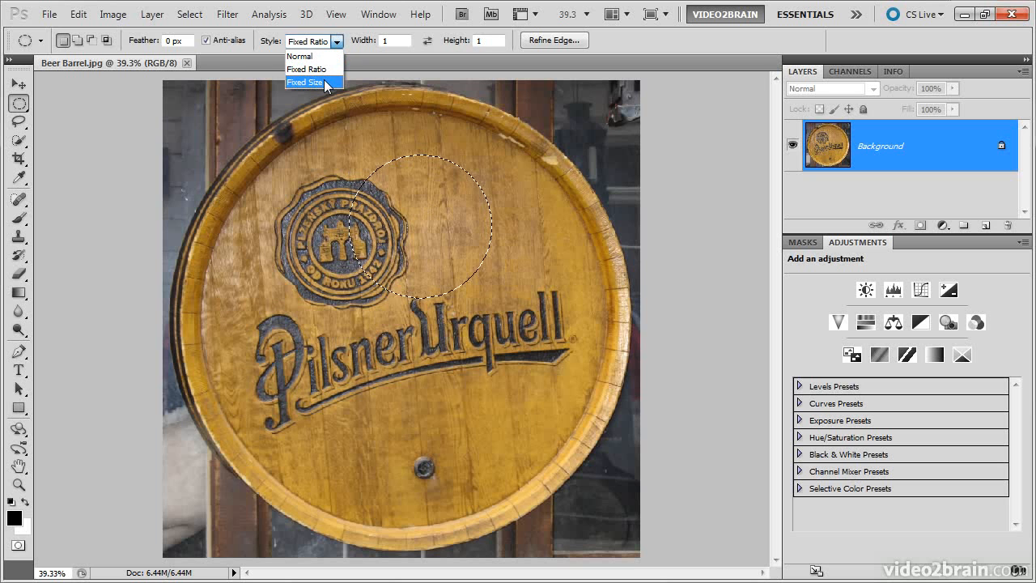
click(325, 82)
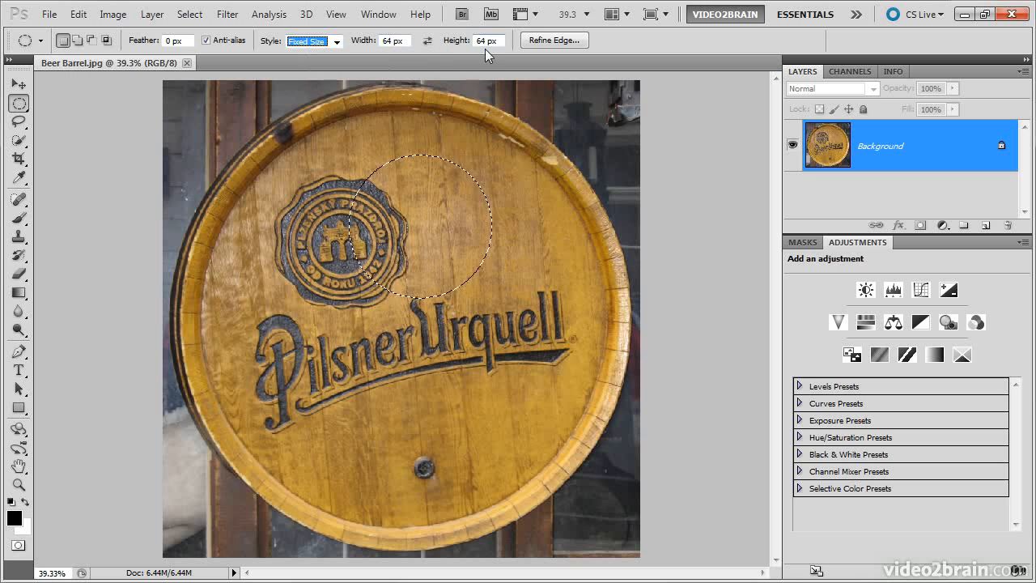
click(242, 253)
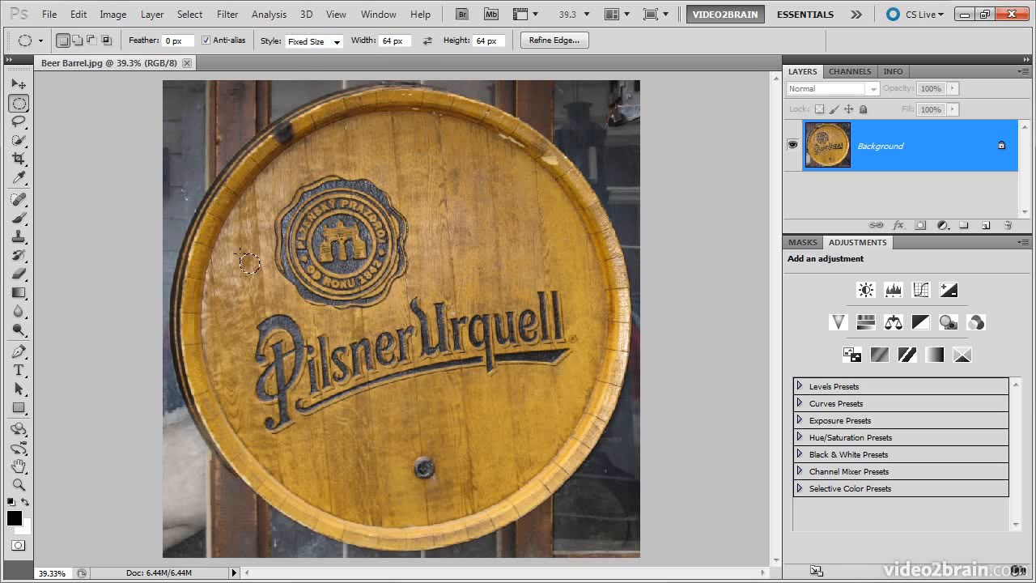
- Return the marquee style to Normal and draw an elliptical selection along the rim of the barrel's inner face
click(336, 41)
click(327, 57)
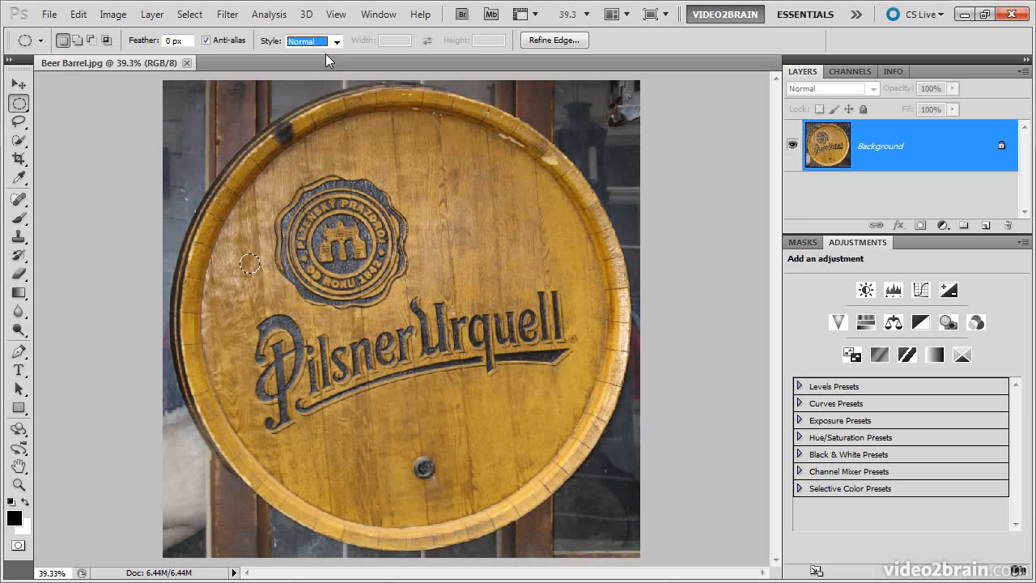
click(218, 126)
drag(219, 125, 601, 502)
drag(601, 501, 609, 526)
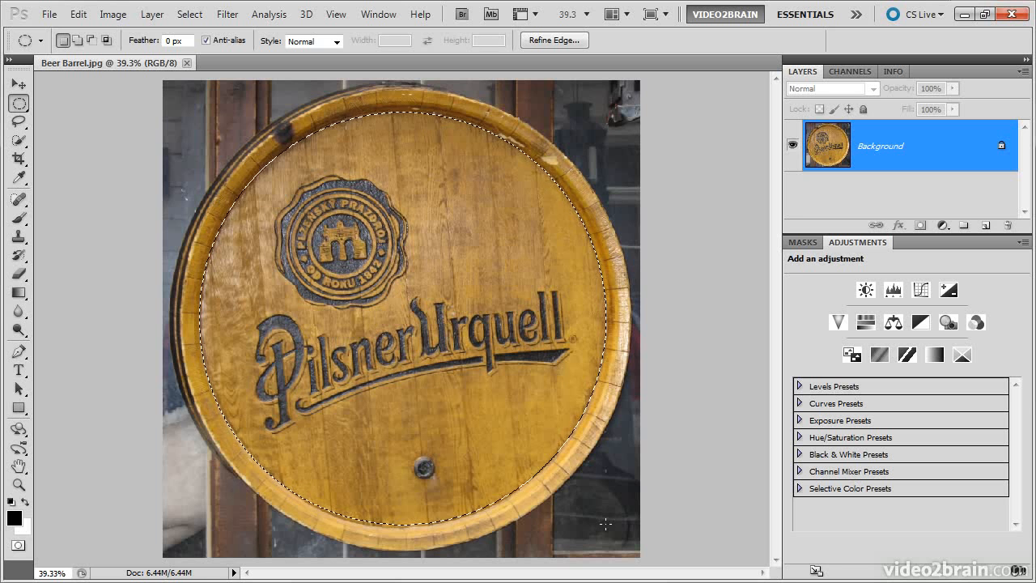
- Transform the selection to fit the barrel's inner face, scaling it to about 99.80% width and 101.57% height, and apply the transformation
click(190, 15)
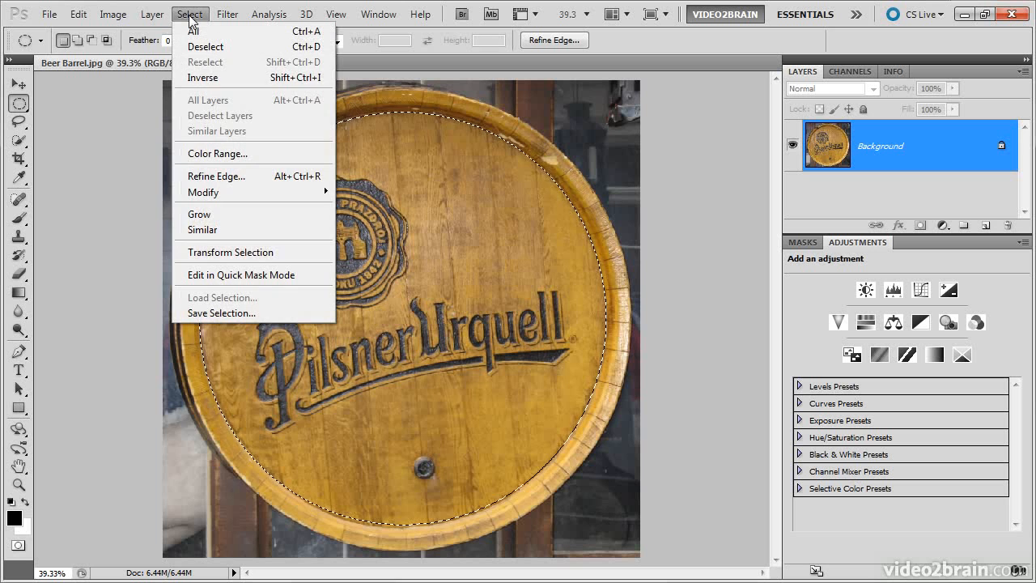
click(284, 254)
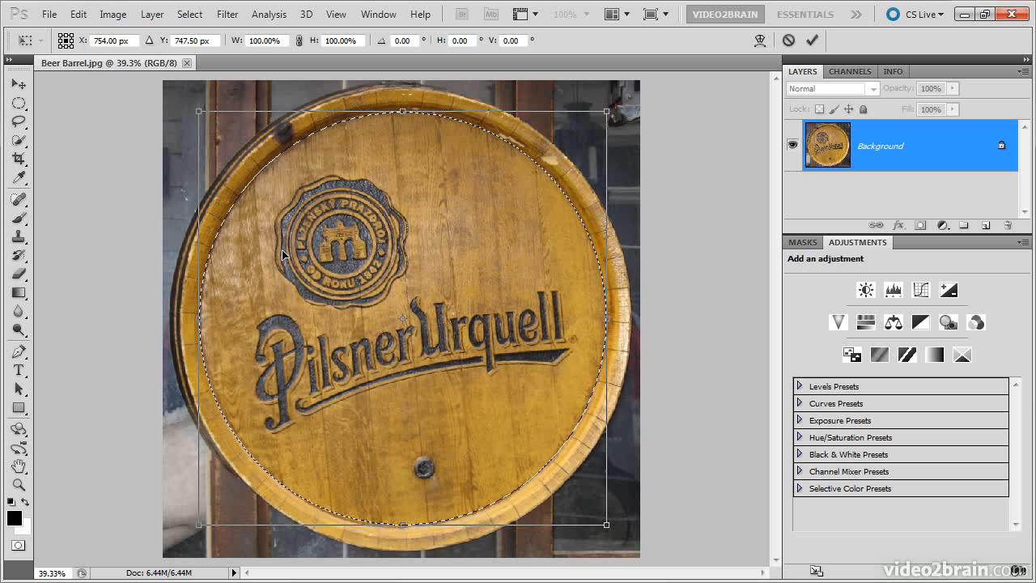
mouse_move(198, 524)
mouse_down()
mouse_move(184, 530)
mouse_move(198, 530)
mouse_up()
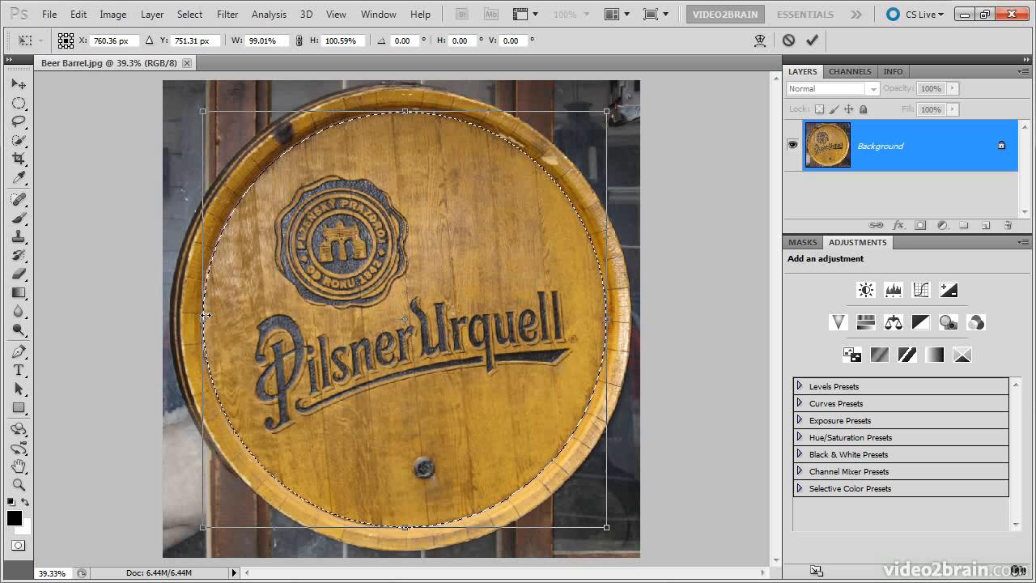
drag(205, 315, 198, 316)
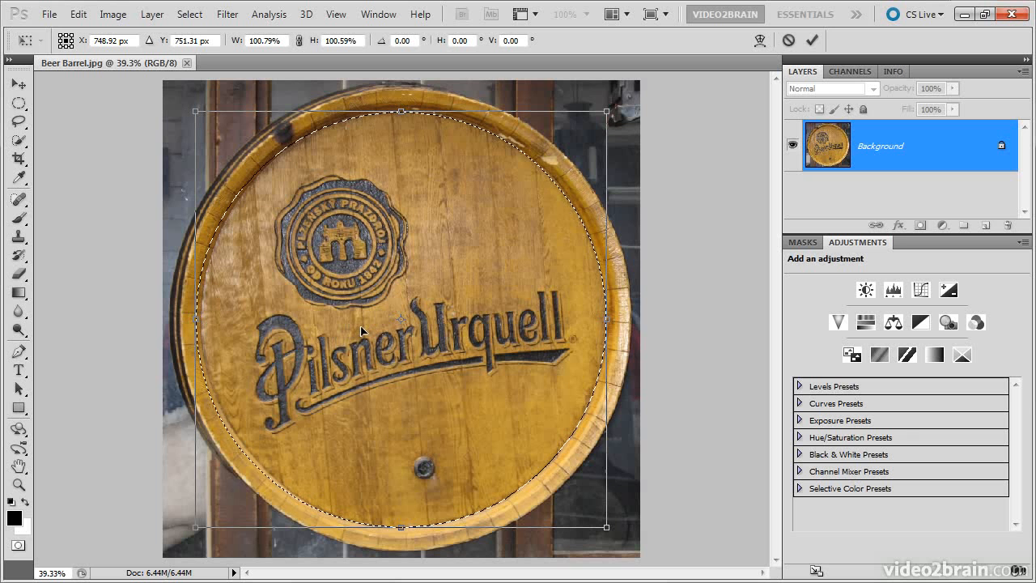
drag(361, 326, 368, 330)
drag(402, 110, 406, 107)
drag(618, 324, 608, 324)
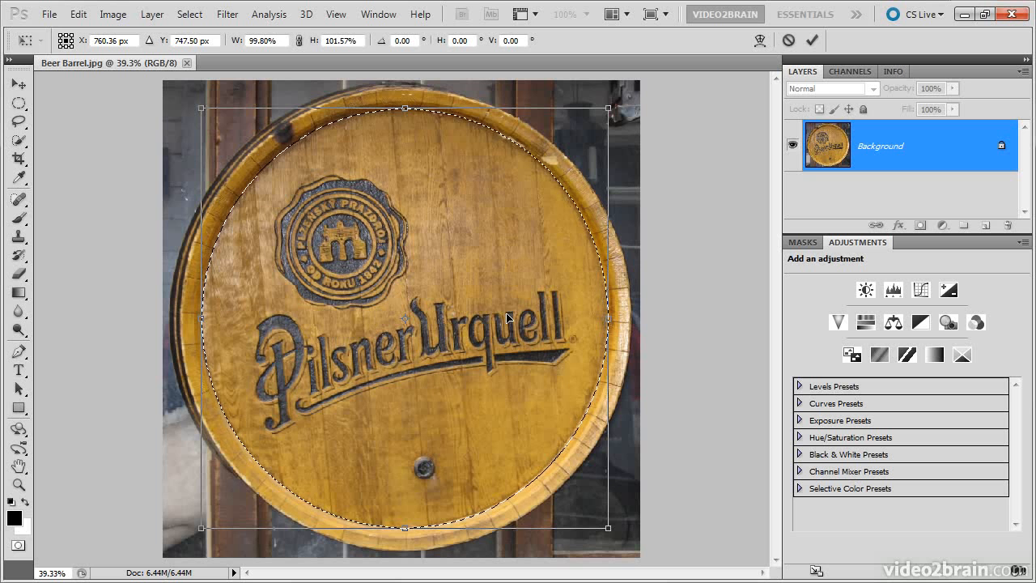
key(Return)
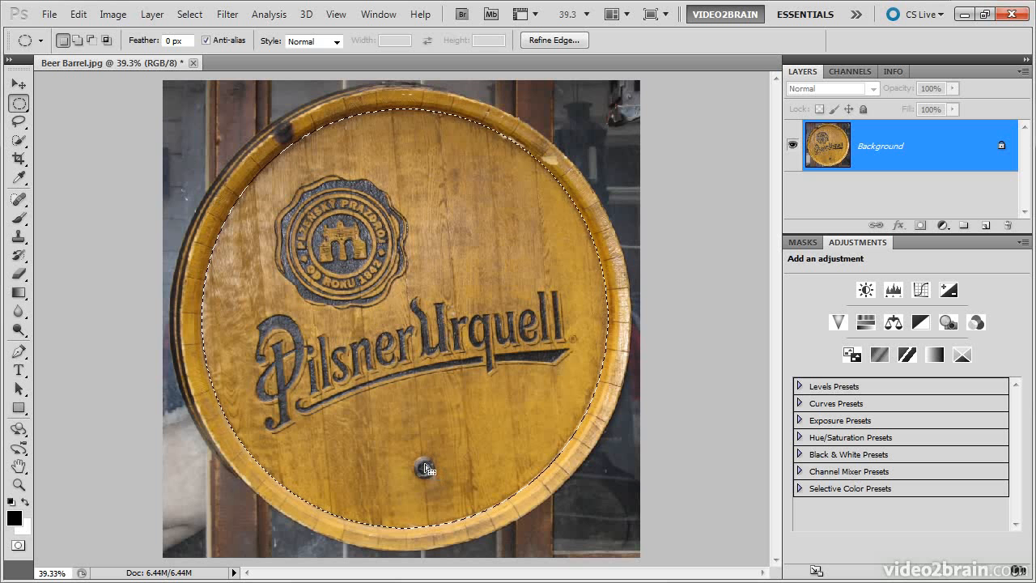
- Subtract the dark round plug near the barrel's lower edge from the selection
key(alt)
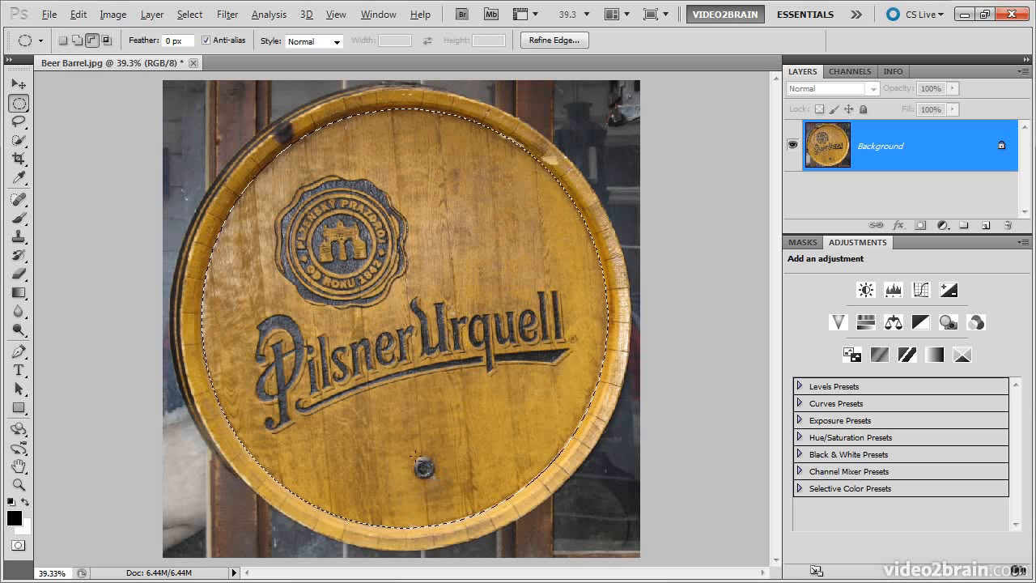